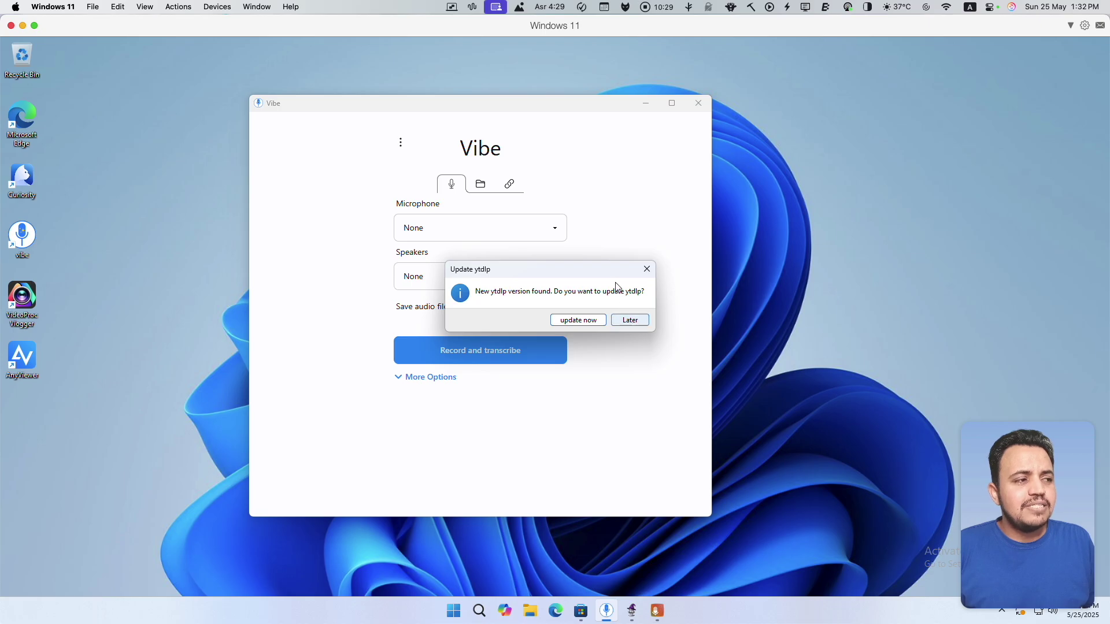
Postpone the ytdlp update in Vibe and minimize its window
{"action": "left_click", "coordinate": [631, 320]}
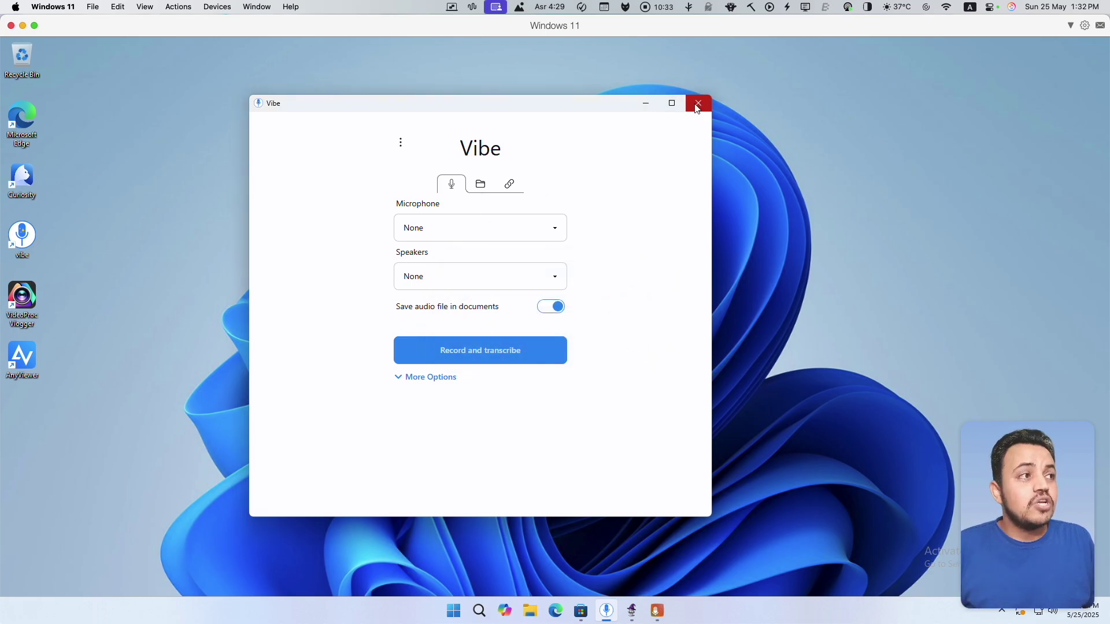
{"action": "left_click", "coordinate": [655, 102]}
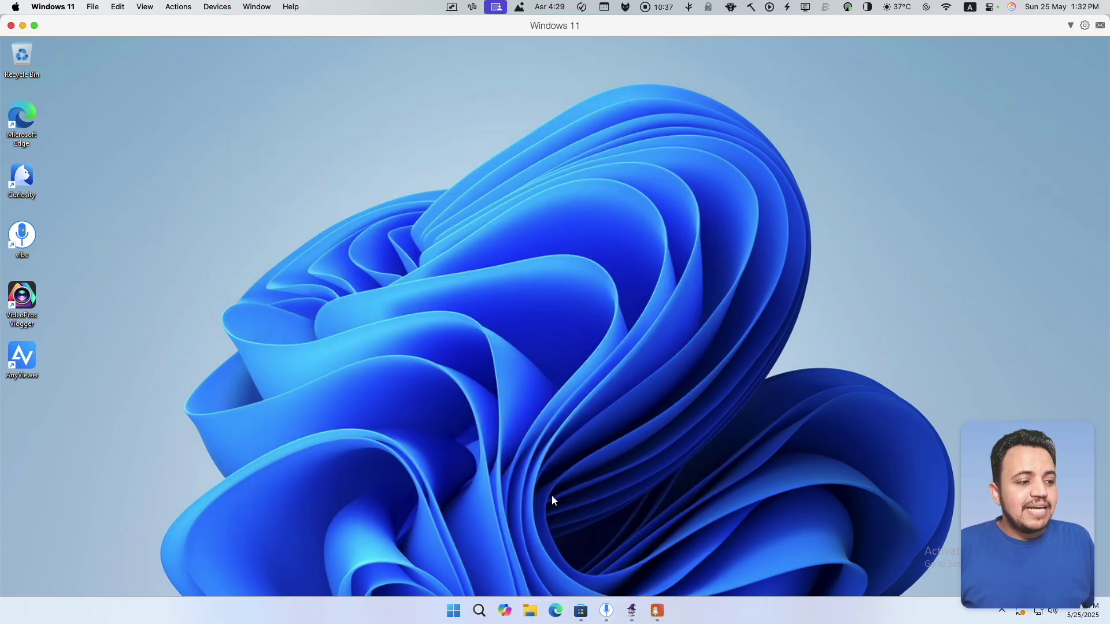
Bring up AloeWhisper and WizWhisp side by side, with AloeWhisper as the active window
{"action": "left_click", "coordinate": [658, 612]}
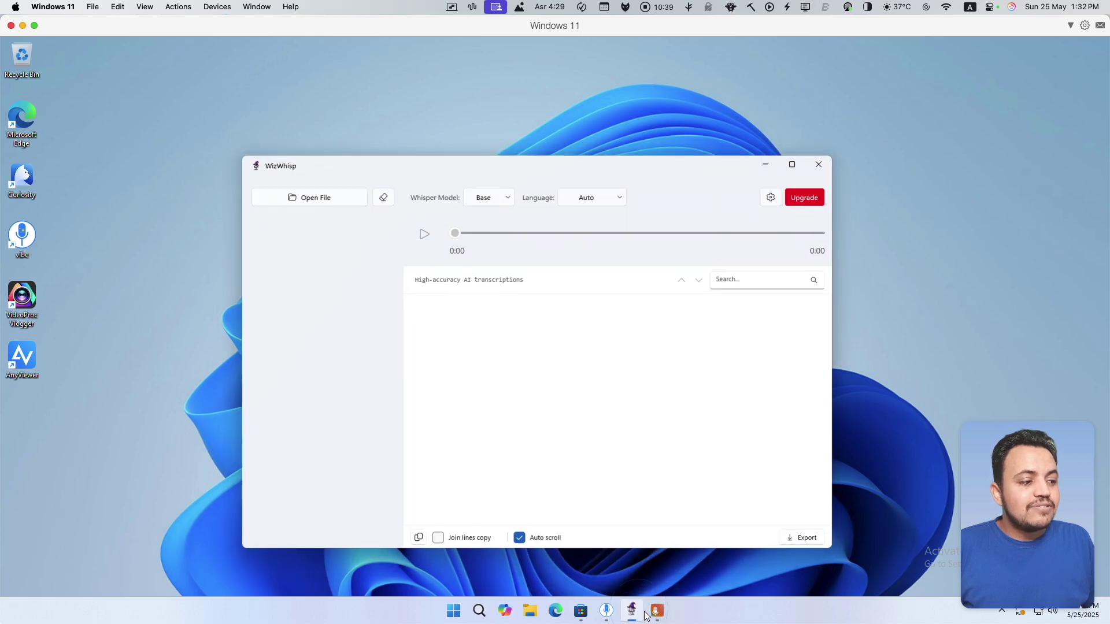
{"action": "left_click", "coordinate": [679, 183]}
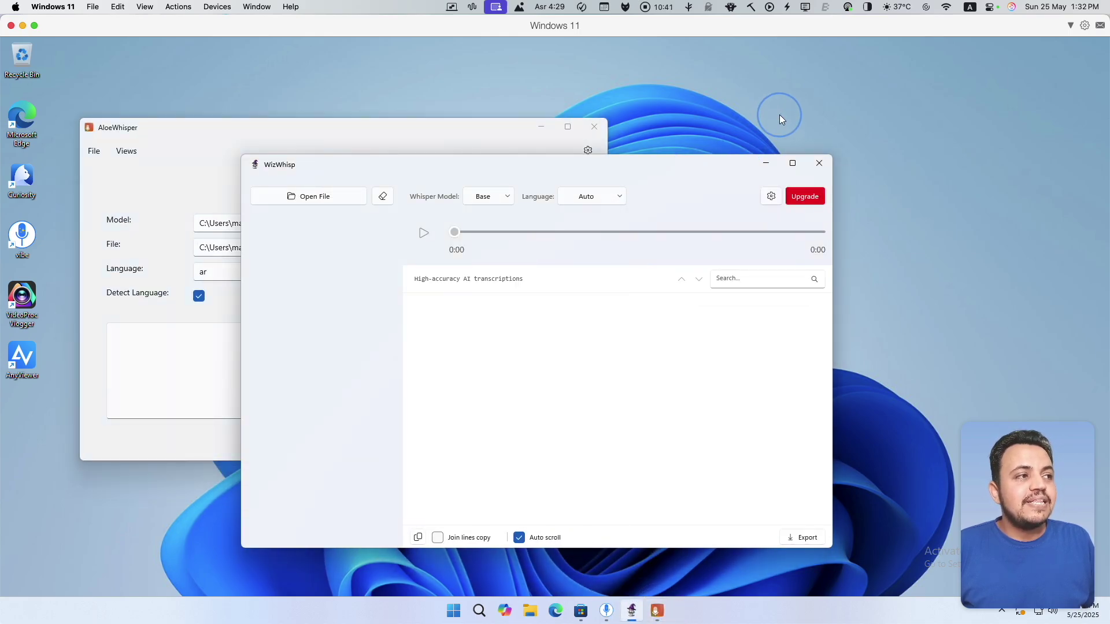
{"action": "left_click_drag", "start_coordinate": [539, 172], "coordinate": [786, 104]}
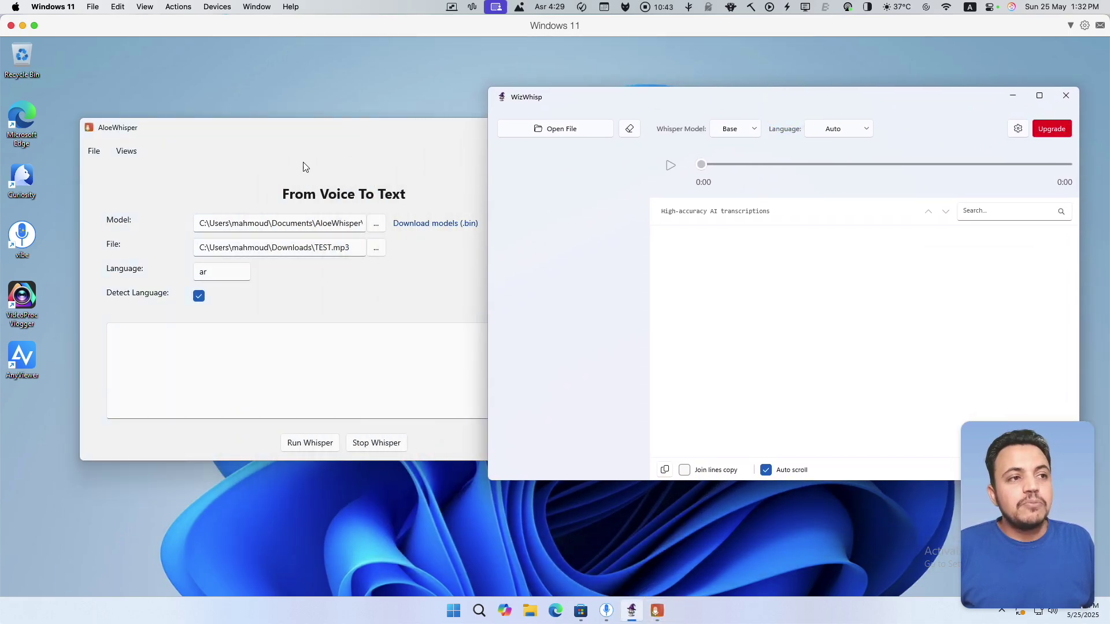
{"action": "left_click", "coordinate": [311, 194]}
{"action": "left_click", "coordinate": [247, 158]}
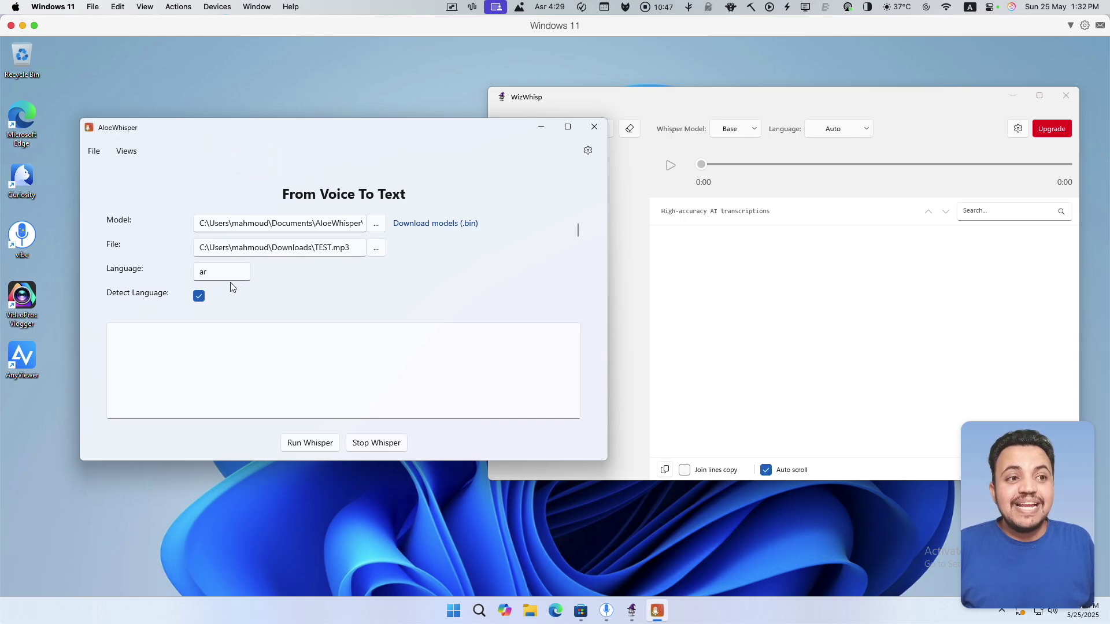
Open AloeWhisper's model download page, look through the whisper.cpp .bin files on Hugging Face, and return to AloeWhisper
{"action": "left_click", "coordinate": [415, 223]}
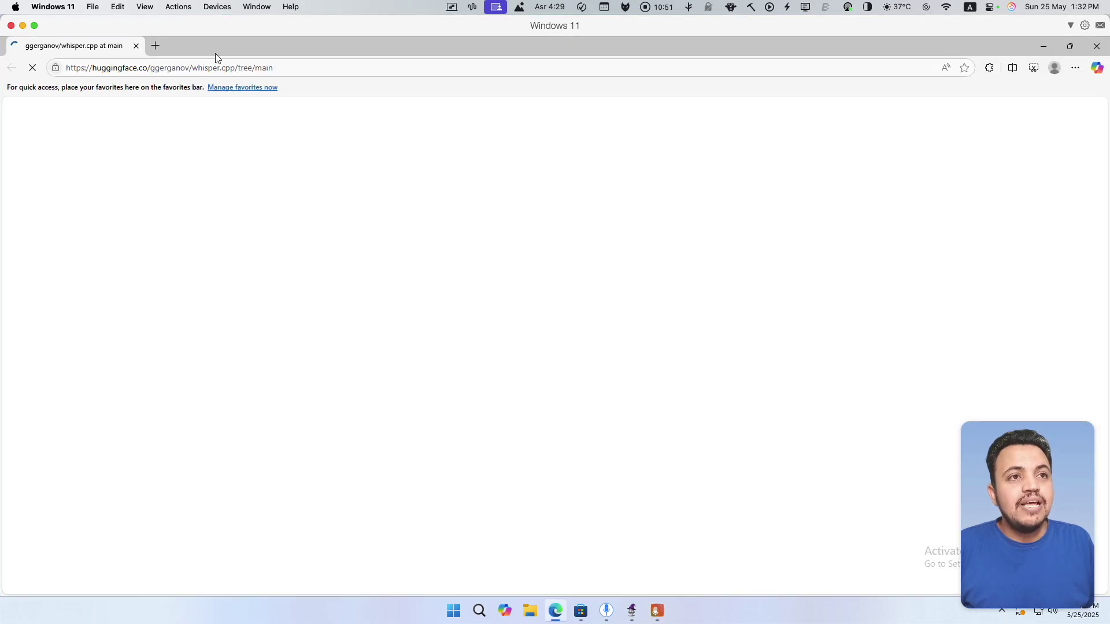
{"action": "scroll", "coordinate": [287, 291], "scroll_direction": "down", "scroll_amount": 3}
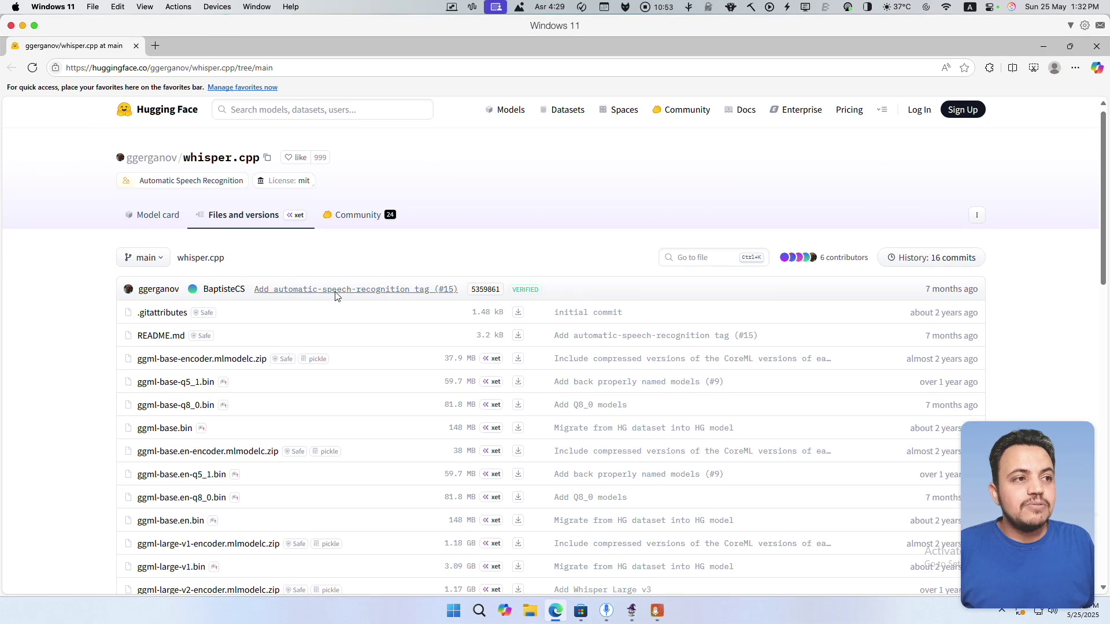
{"action": "scroll", "coordinate": [213, 264], "scroll_direction": "down", "scroll_amount": 6}
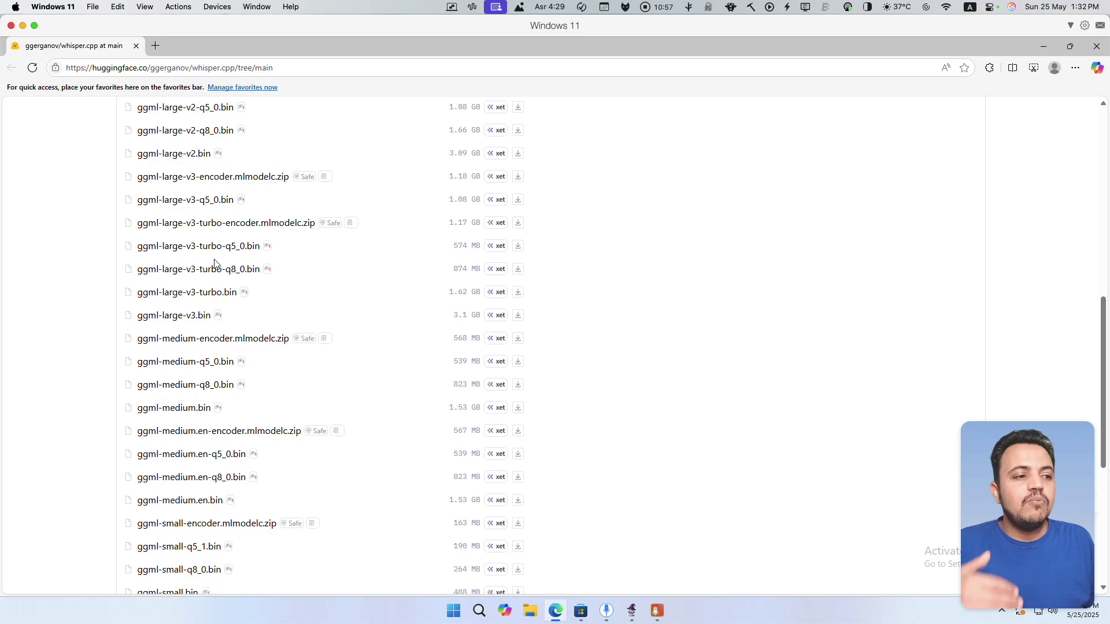
{"action": "scroll", "coordinate": [344, 299], "scroll_direction": "down", "scroll_amount": 5}
{"action": "scroll", "coordinate": [344, 299], "scroll_direction": "down", "scroll_amount": 1}
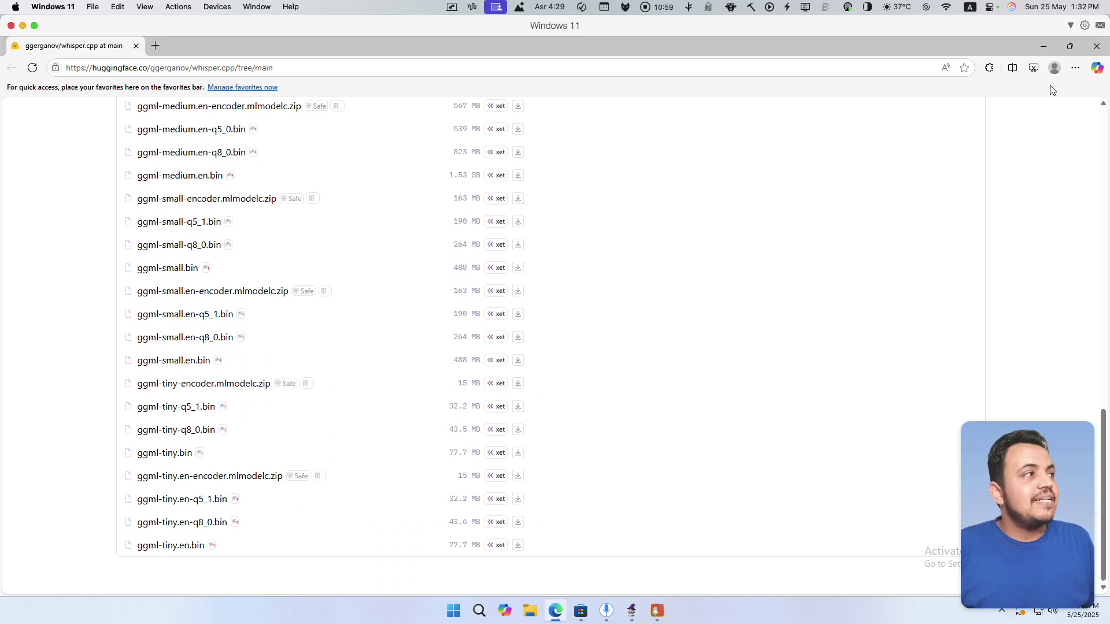
{"action": "left_click", "coordinate": [1097, 46]}
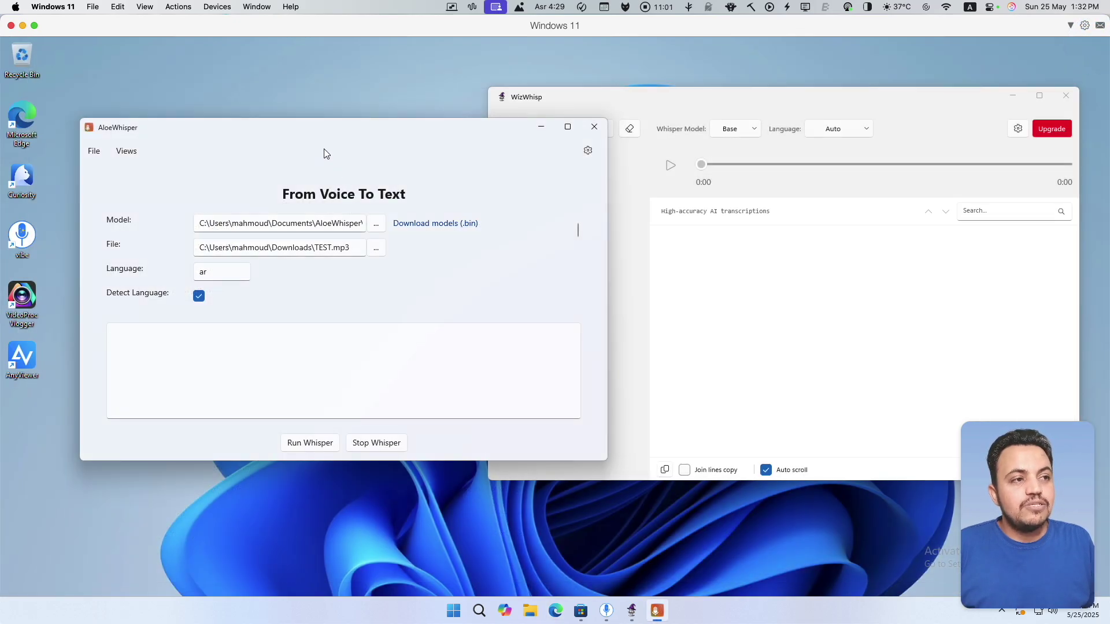
{"action": "left_click_drag", "start_coordinate": [319, 129], "coordinate": [315, 119]}
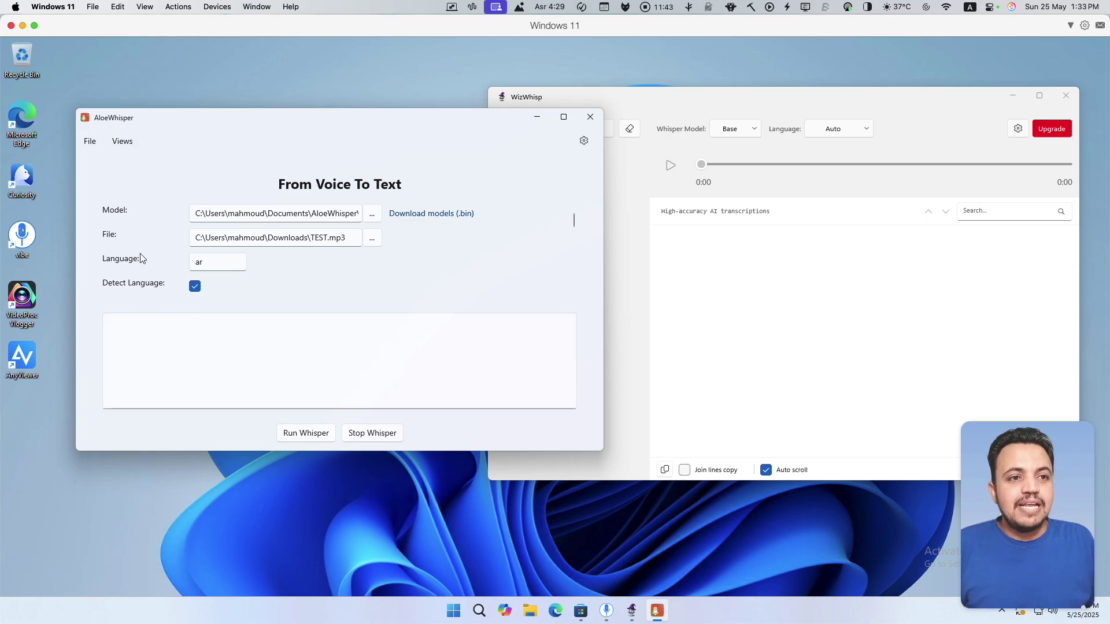
Try en as the language code before restoring ar, and switch Detect Language off and on again
{"action": "left_click", "coordinate": [200, 261]}
{"action": "key", "text": "BackSpace"}
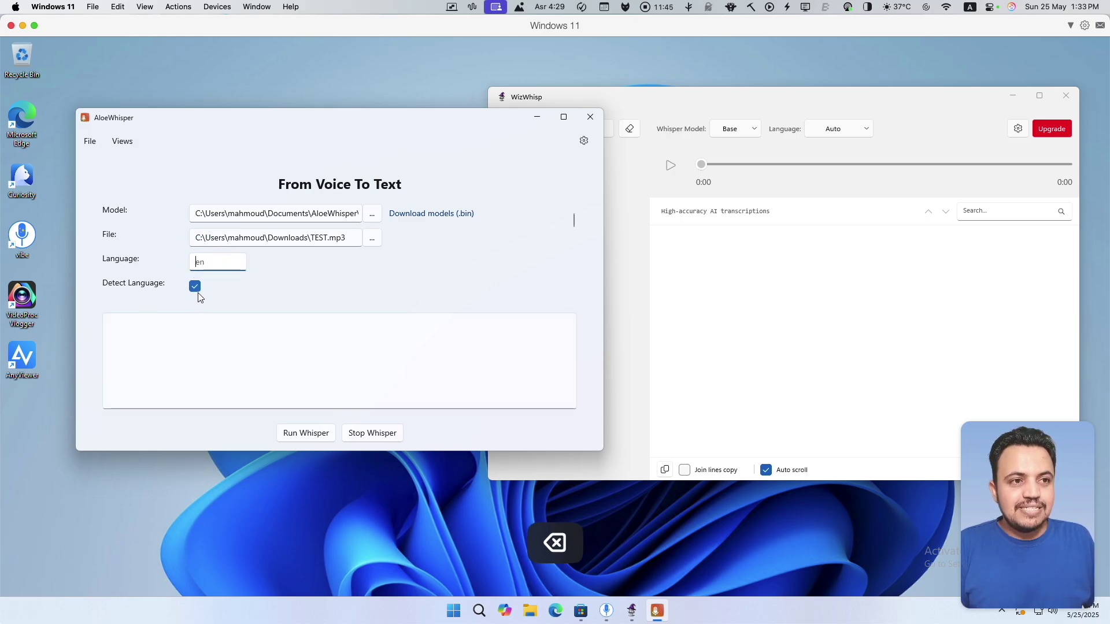
{"action": "type", "text": "en"}
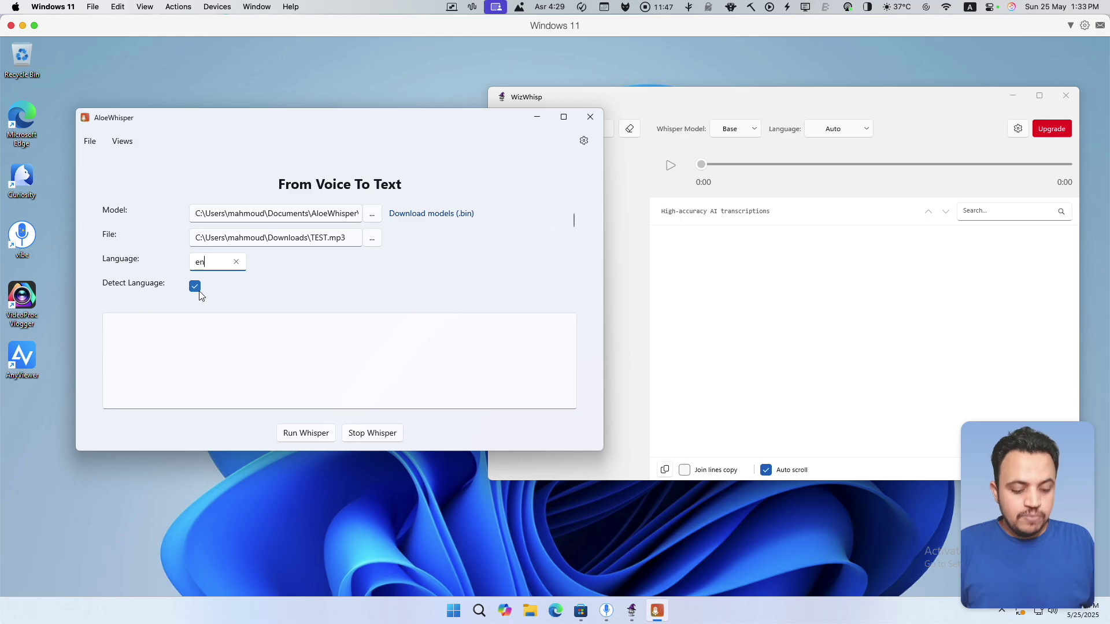
{"action": "key", "text": "BackSpace"}
{"action": "key", "text": "BackSpace"}
{"action": "type", "text": "ar"}
{"action": "left_click", "coordinate": [194, 286]}
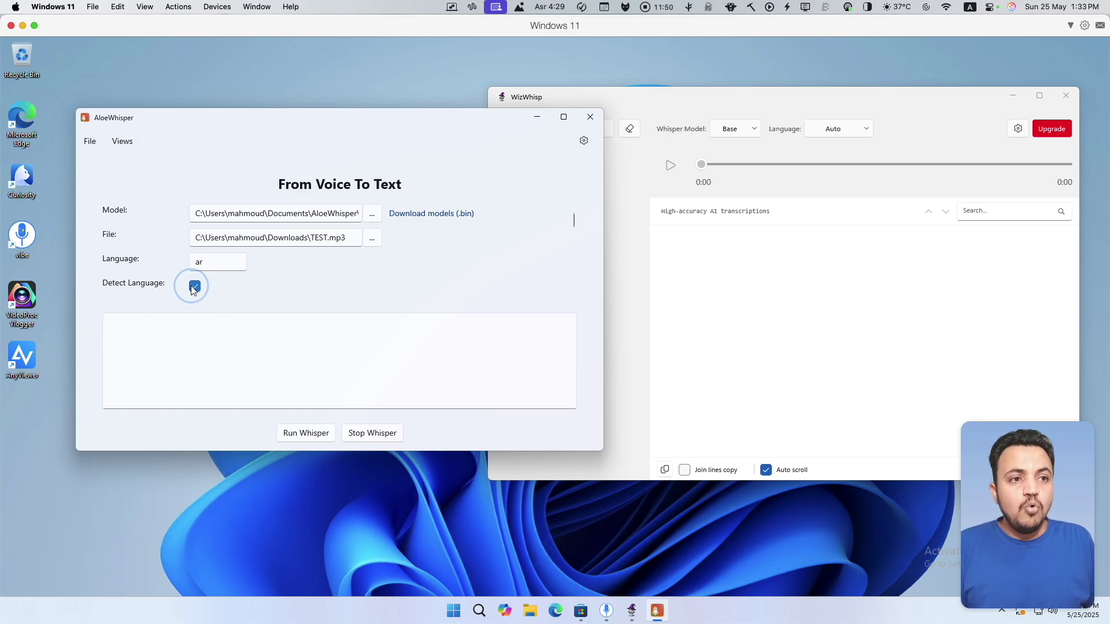
{"action": "left_click", "coordinate": [194, 289]}
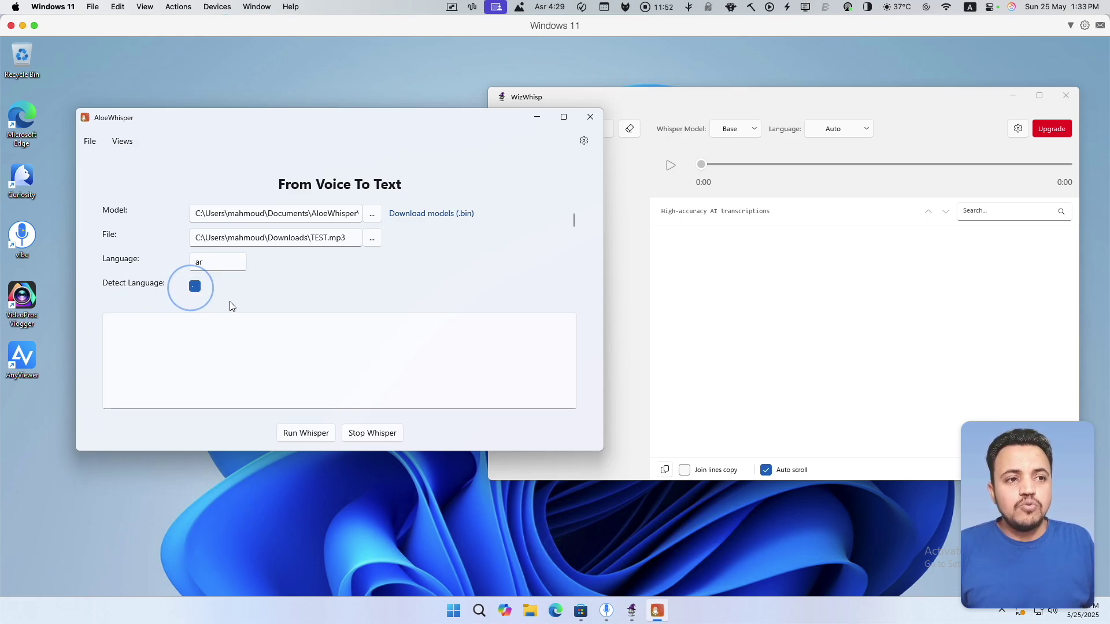
Load TEST.mp3 from Downloads as AloeWhisper's source file and try to run Whisper on it
{"action": "left_click", "coordinate": [373, 242]}
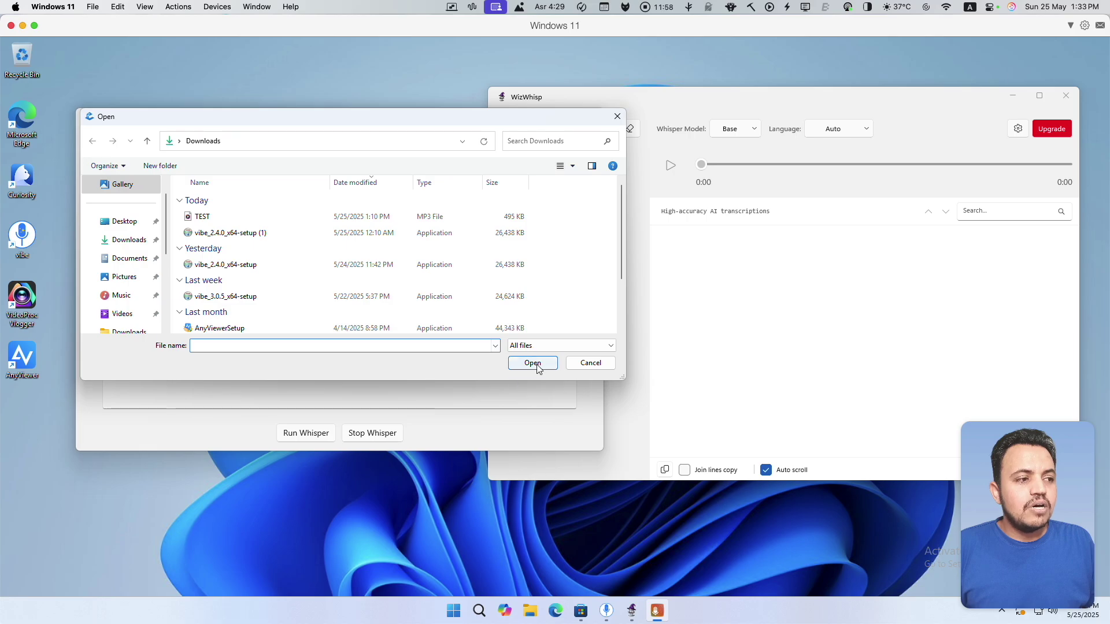
{"action": "left_click", "coordinate": [203, 217]}
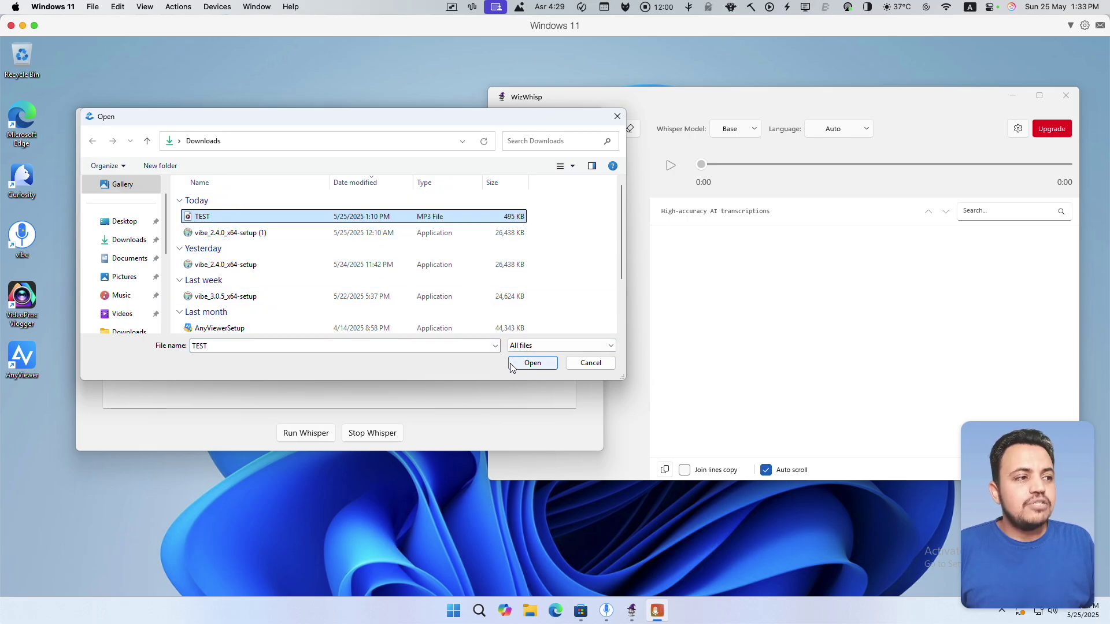
{"action": "left_click", "coordinate": [532, 363]}
{"action": "left_click", "coordinate": [317, 436]}
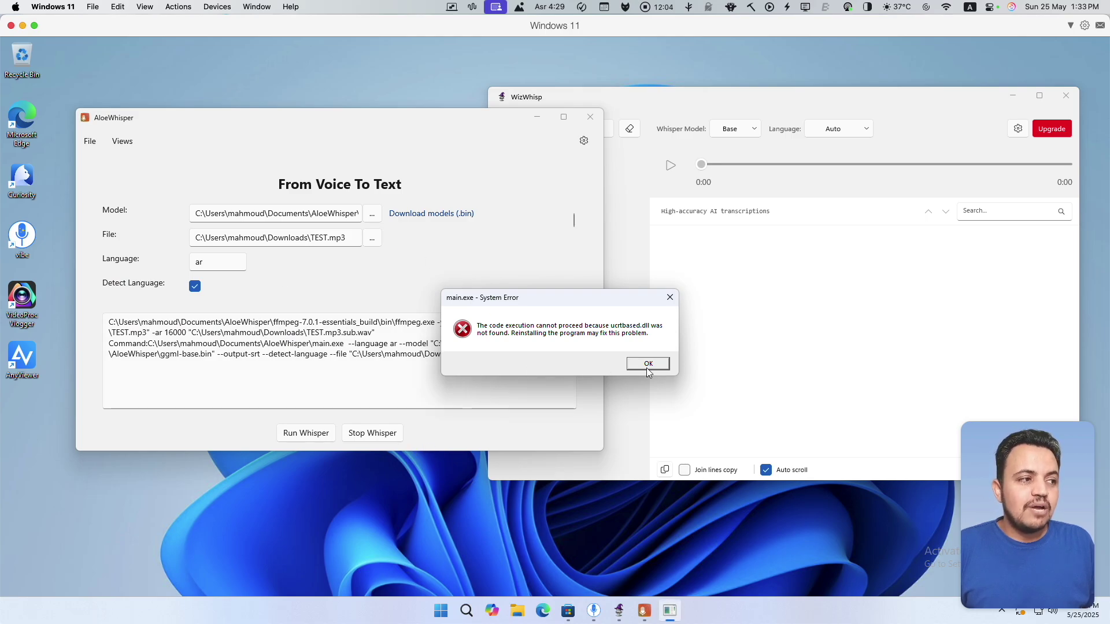
{"action": "left_click", "coordinate": [647, 364]}
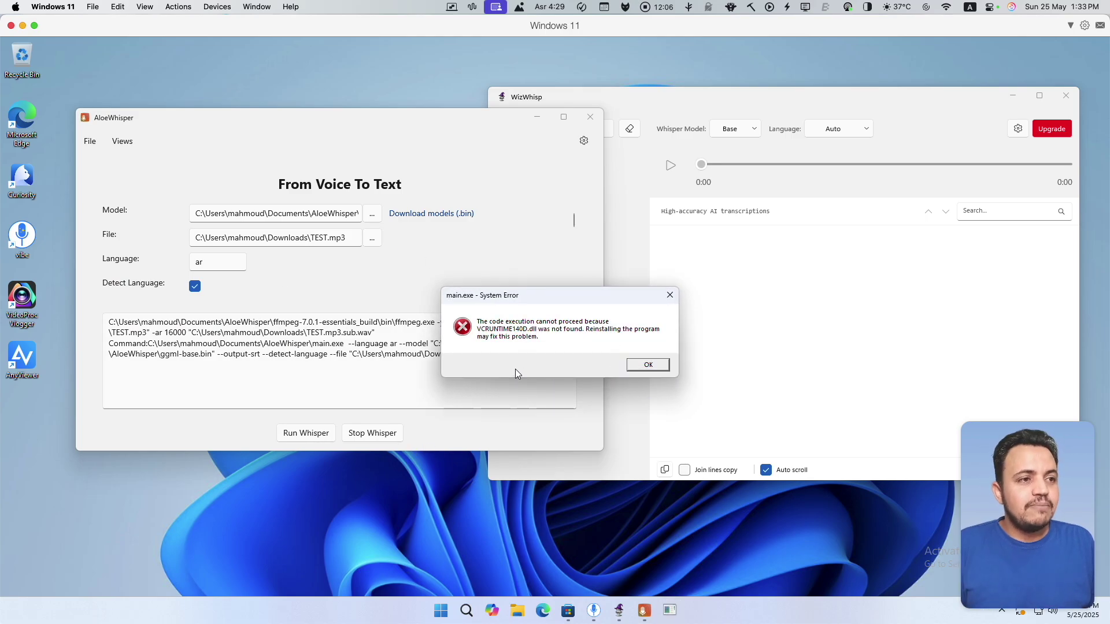
{"action": "key", "text": "Return"}
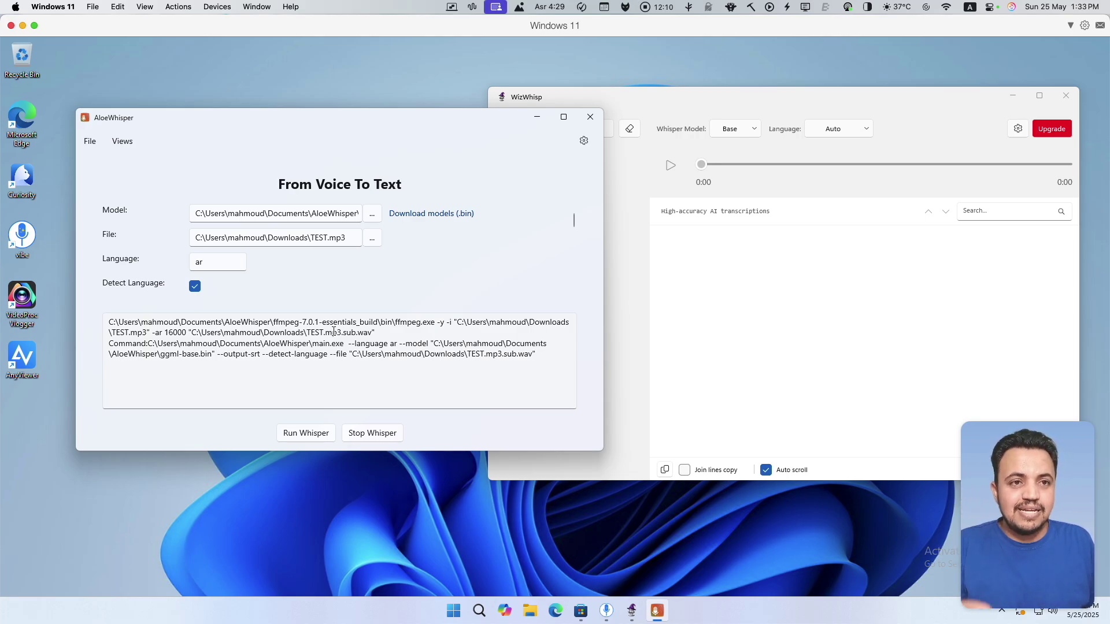
Minimize AloeWhisper and move the WizWhisp window to the middle of the desktop
{"action": "left_click", "coordinate": [539, 117]}
{"action": "left_click_drag", "start_coordinate": [669, 96], "coordinate": [596, 112]}
{"action": "left_click", "coordinate": [657, 611]}
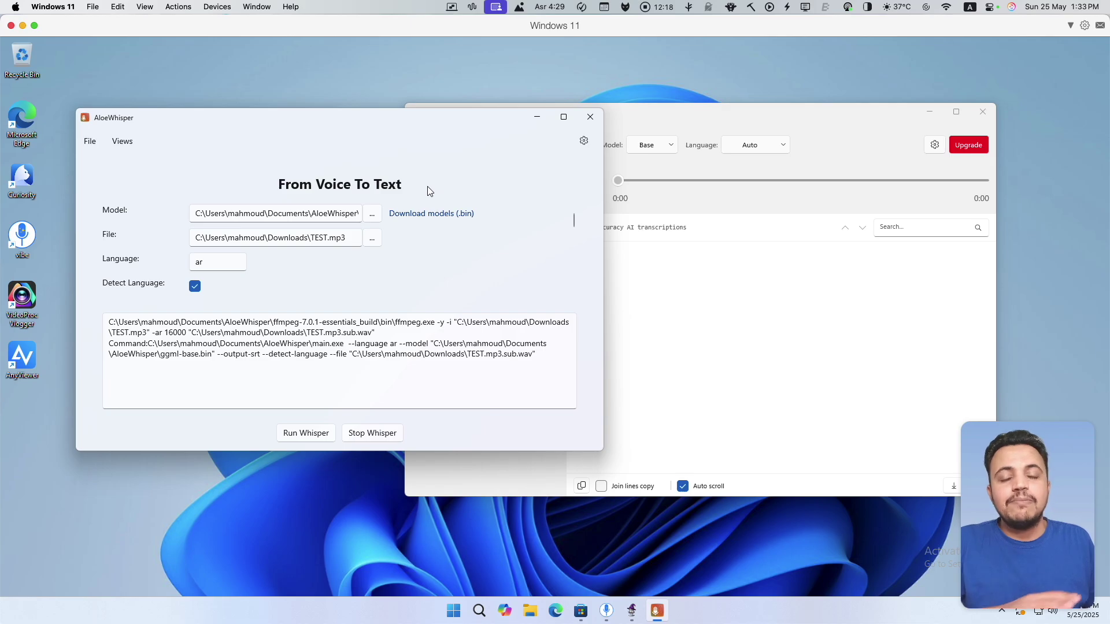
{"action": "left_click", "coordinate": [537, 118]}
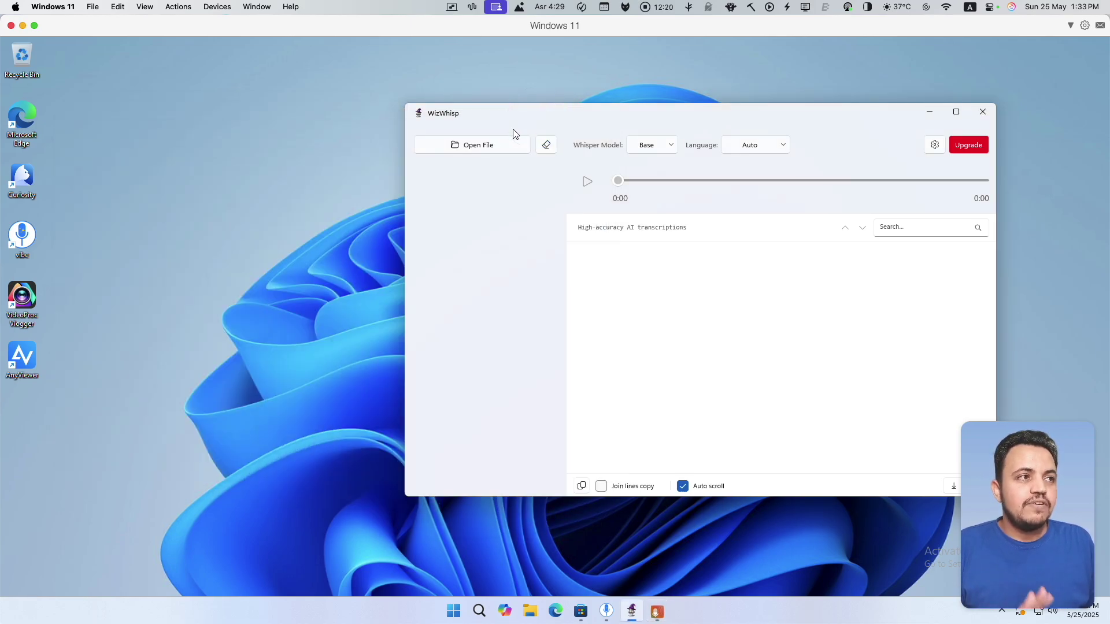
{"action": "left_click", "coordinate": [530, 248]}
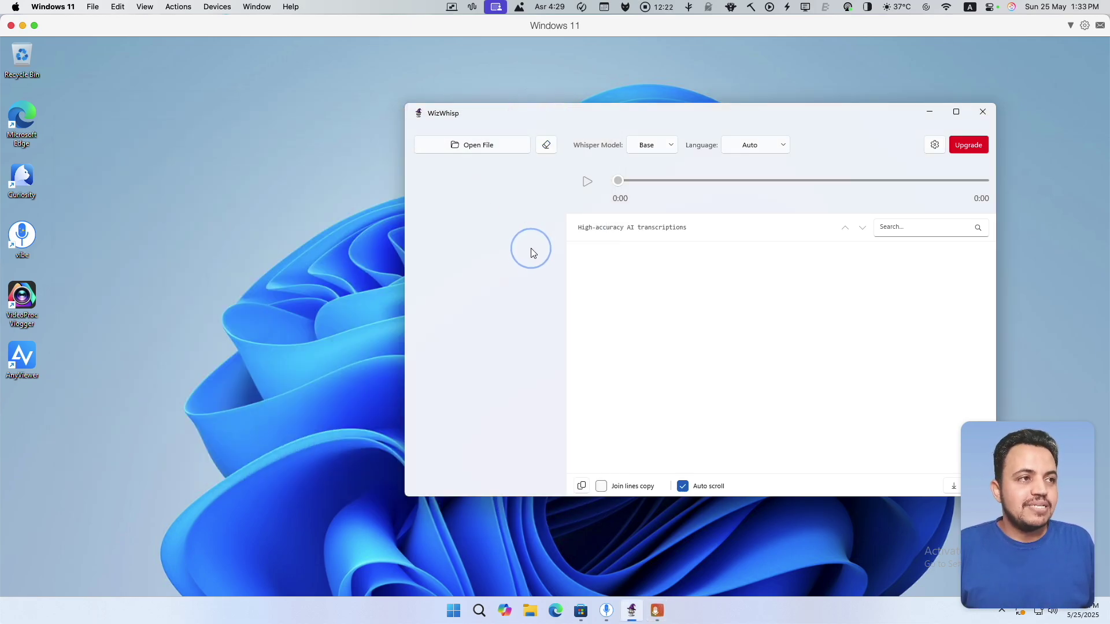
{"action": "left_click_drag", "start_coordinate": [549, 119], "coordinate": [390, 111]}
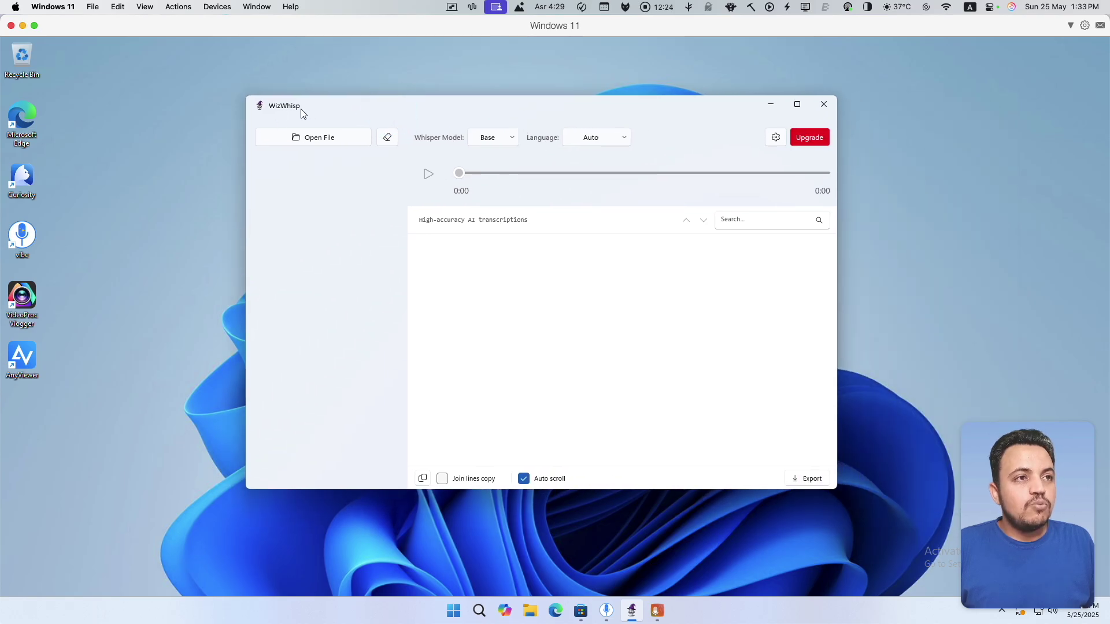
Check the WizWhisp Pro purchase offer without buying it, and view the available Whisper model choices
{"action": "left_click", "coordinate": [802, 140]}
{"action": "left_click", "coordinate": [470, 388]}
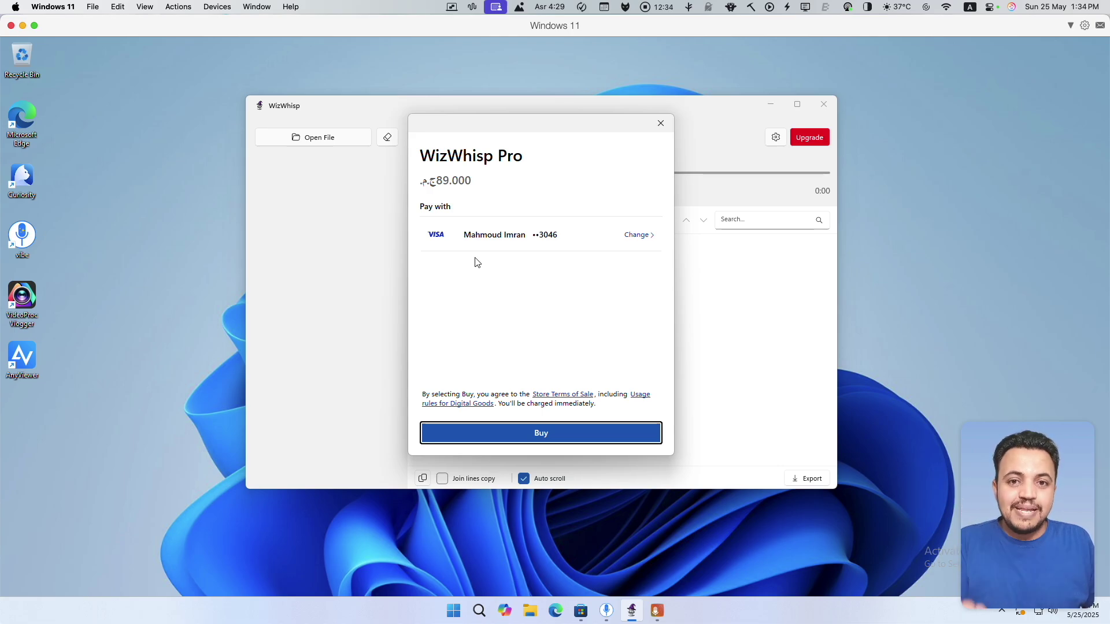
{"action": "left_click", "coordinate": [661, 123]}
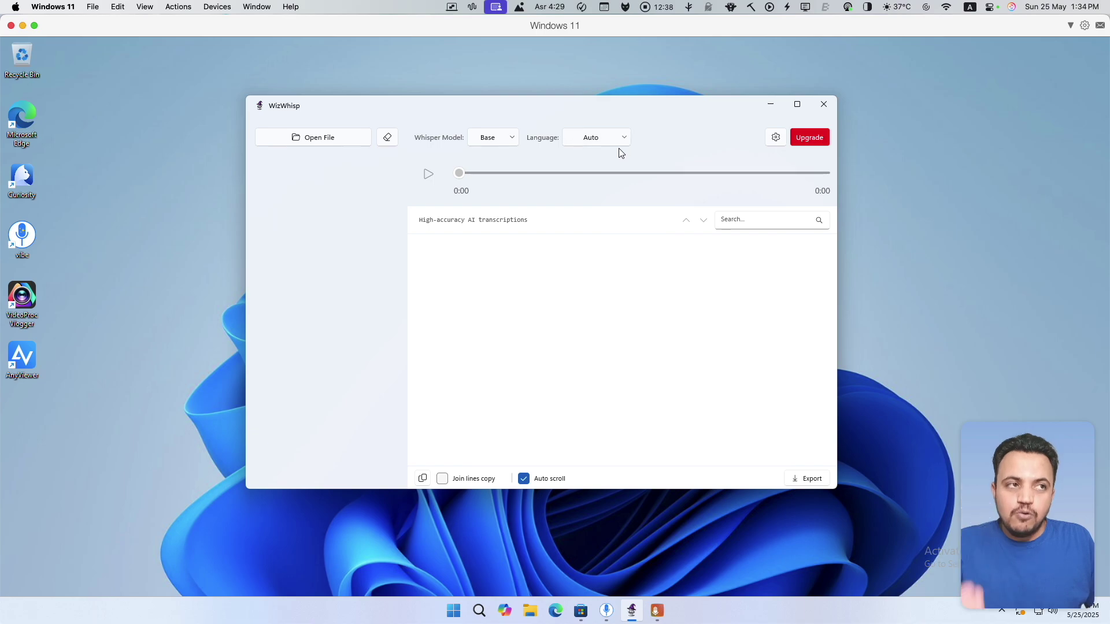
{"action": "left_click", "coordinate": [503, 135]}
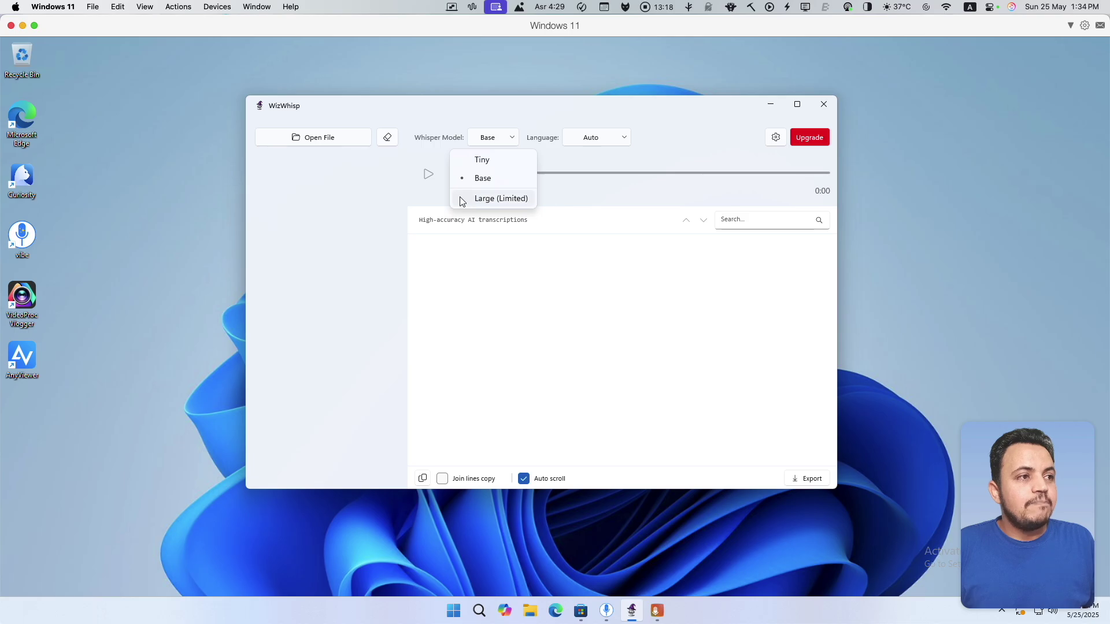
Minimize WizWhisp and bring back AloeWhisper, with the Vibe window placed in front of it
{"action": "left_click", "coordinate": [770, 108]}
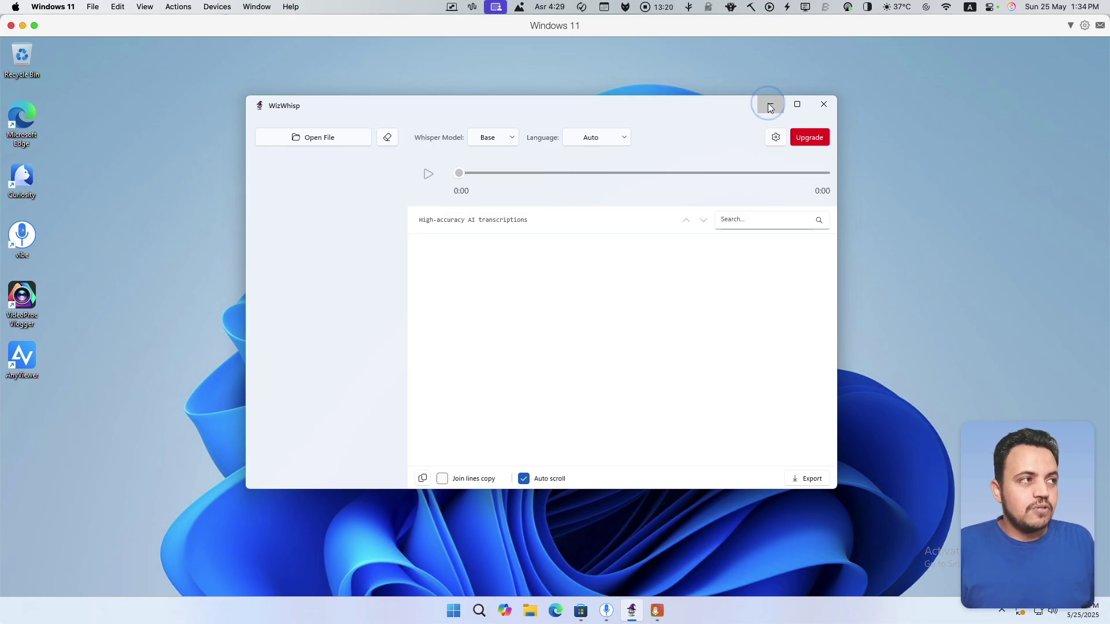
{"action": "left_click", "coordinate": [657, 612]}
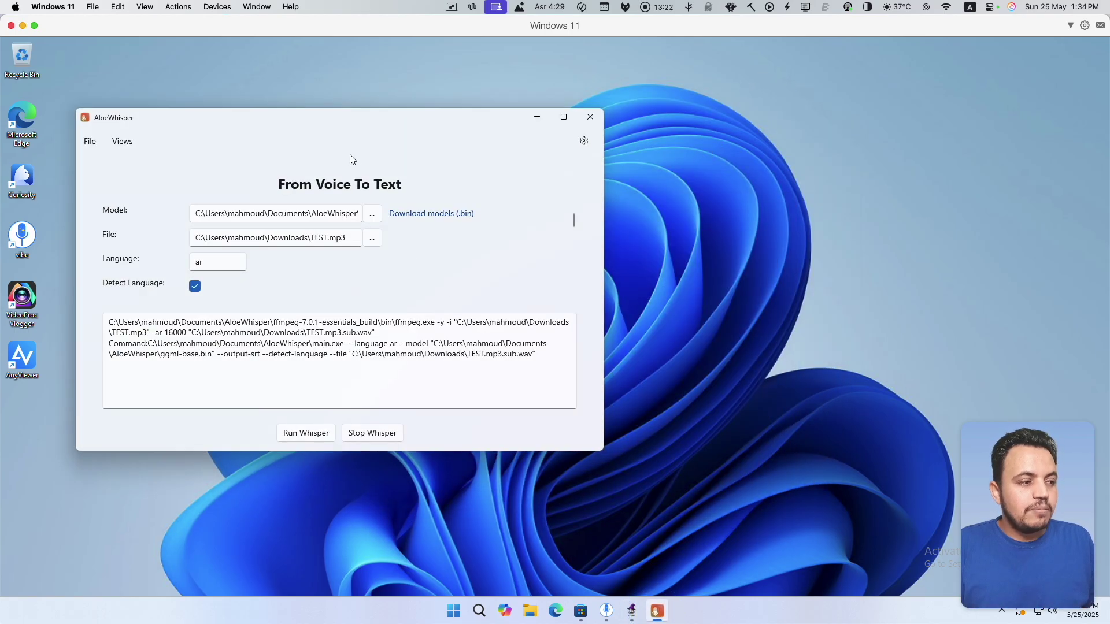
{"action": "left_click", "coordinate": [607, 611]}
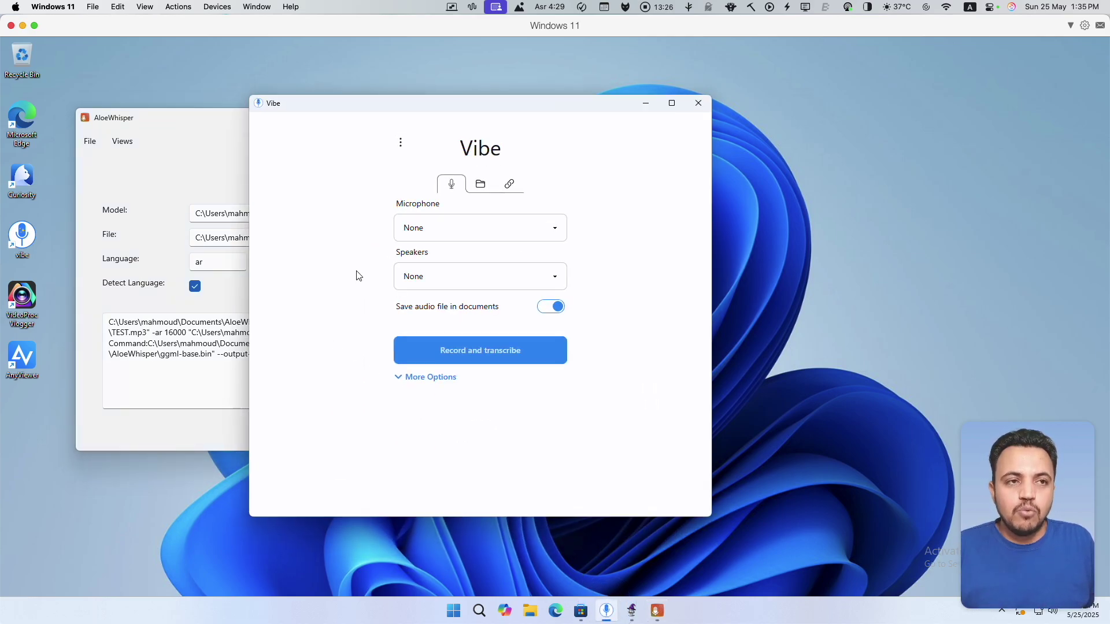
{"action": "left_click_drag", "start_coordinate": [437, 108], "coordinate": [489, 99]}
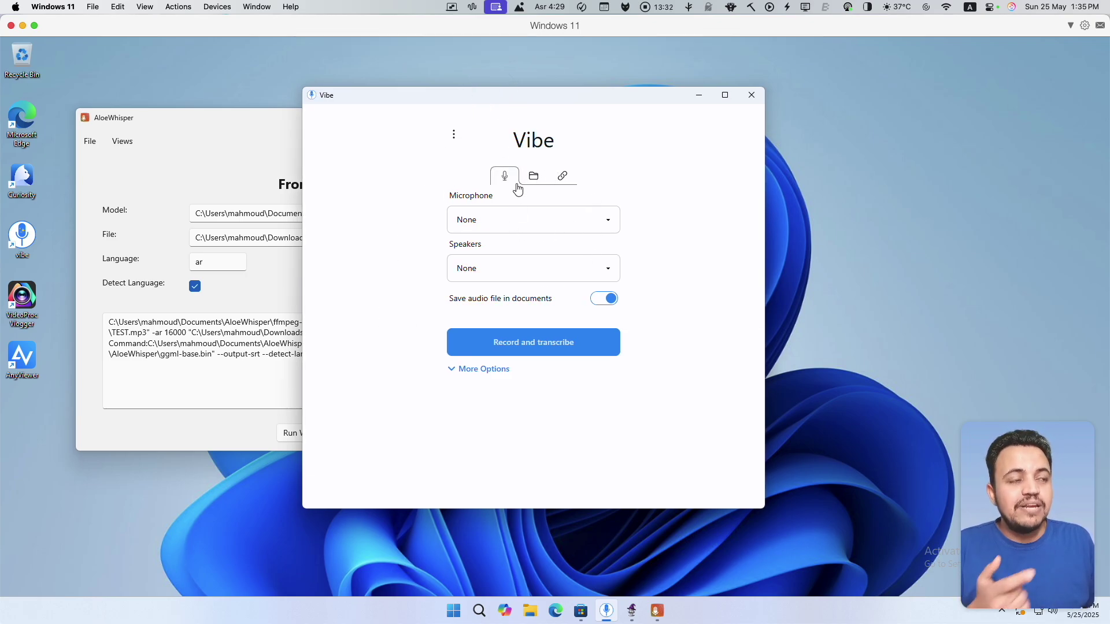
Postpone the ytdlp update again and look through Vibe's settings
{"action": "left_click", "coordinate": [563, 175]}
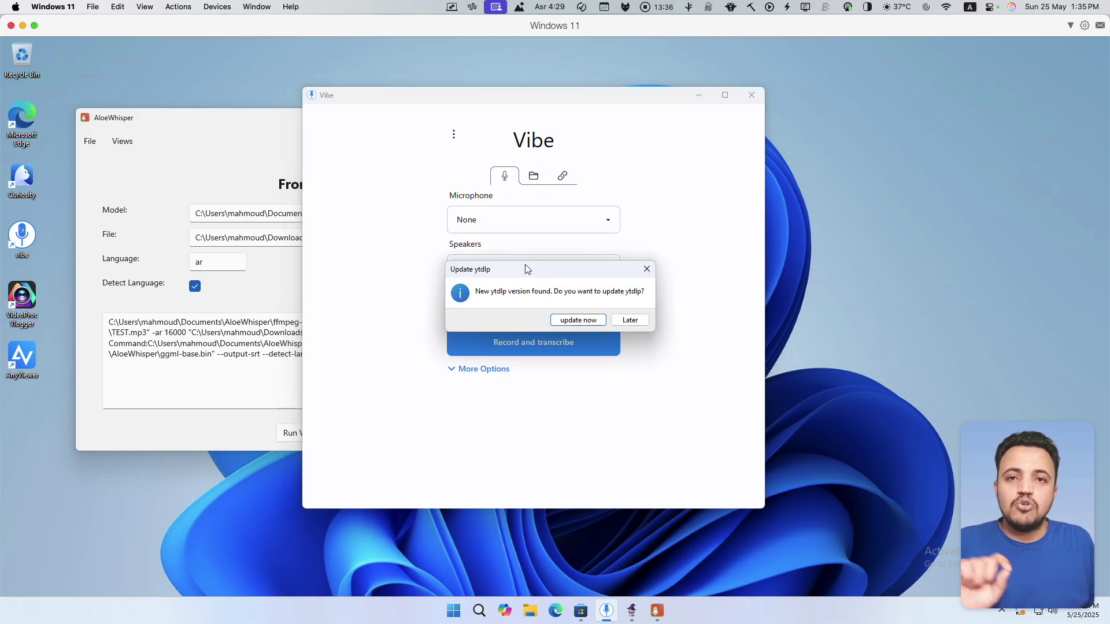
{"action": "left_click", "coordinate": [633, 321]}
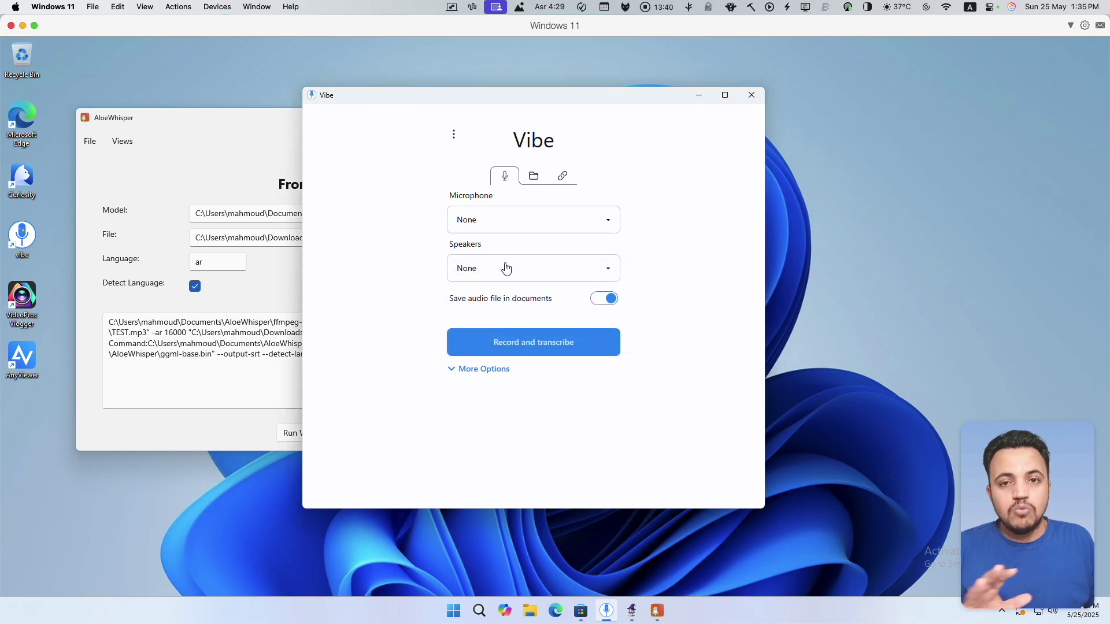
{"action": "left_click", "coordinate": [453, 135]}
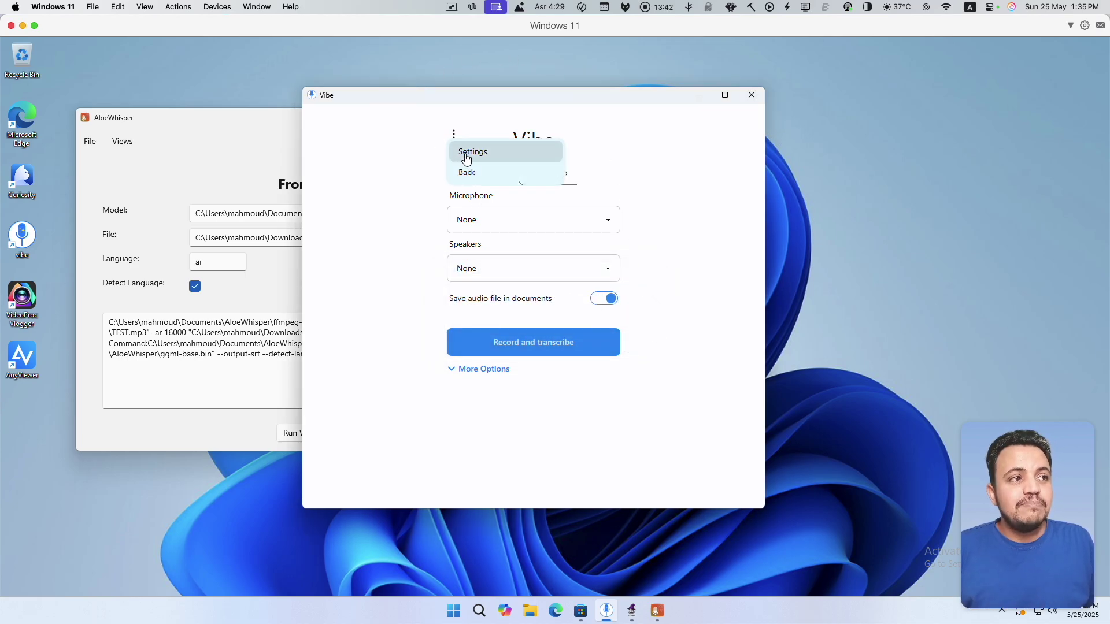
{"action": "left_click", "coordinate": [466, 156]}
{"action": "scroll", "coordinate": [515, 347], "scroll_direction": "down", "scroll_amount": 5}
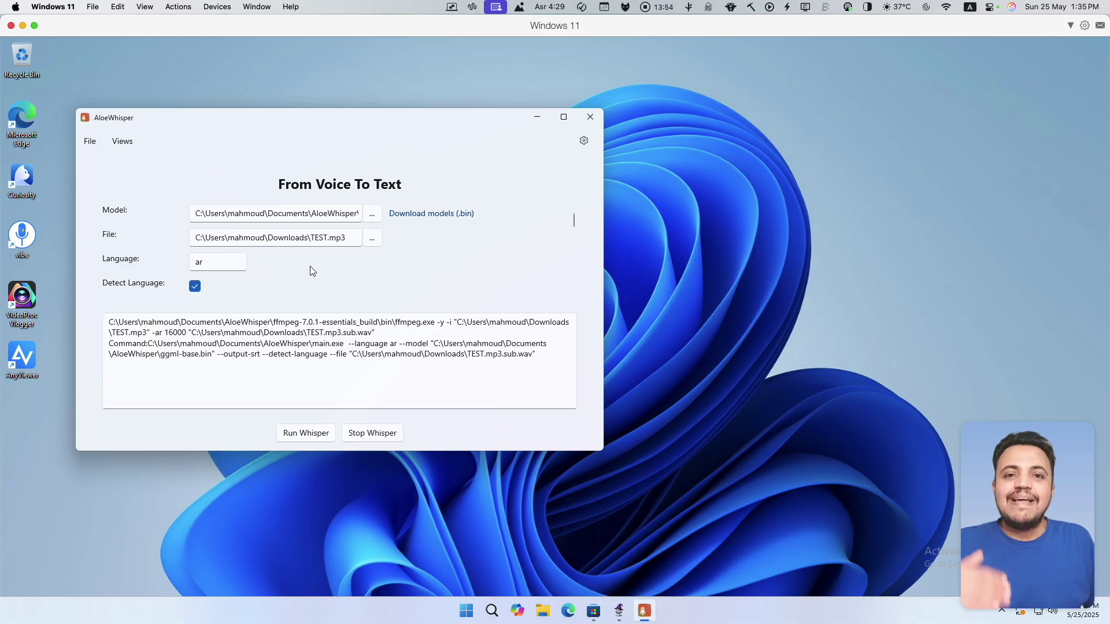
Switch to WizWhisp and open its Pro upgrade offer
{"action": "left_click", "coordinate": [618, 611]}
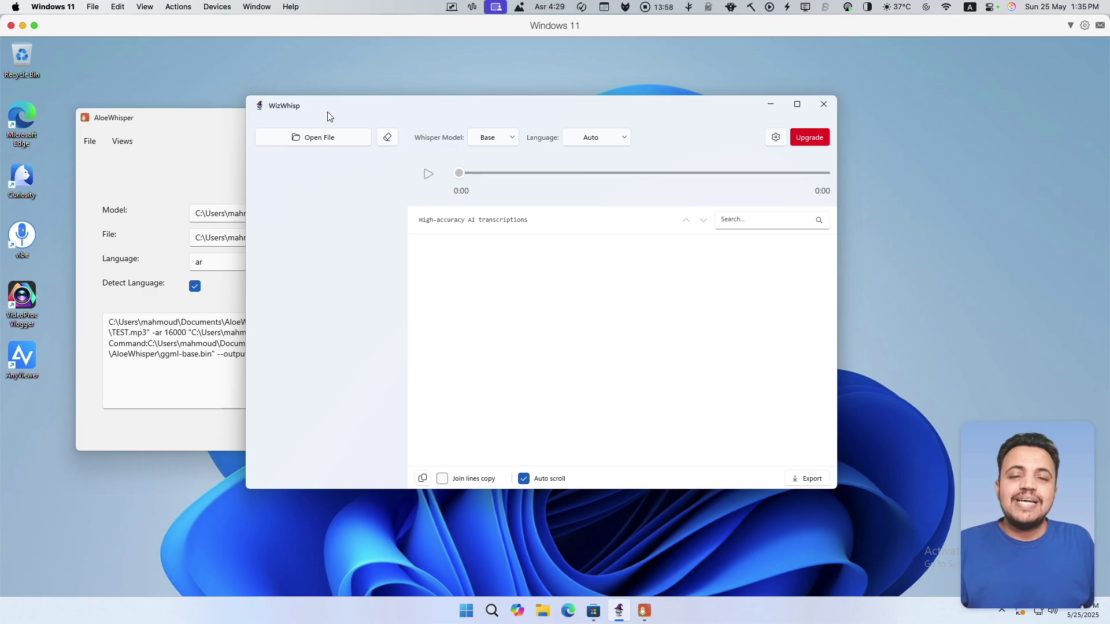
{"action": "left_click", "coordinate": [814, 140]}
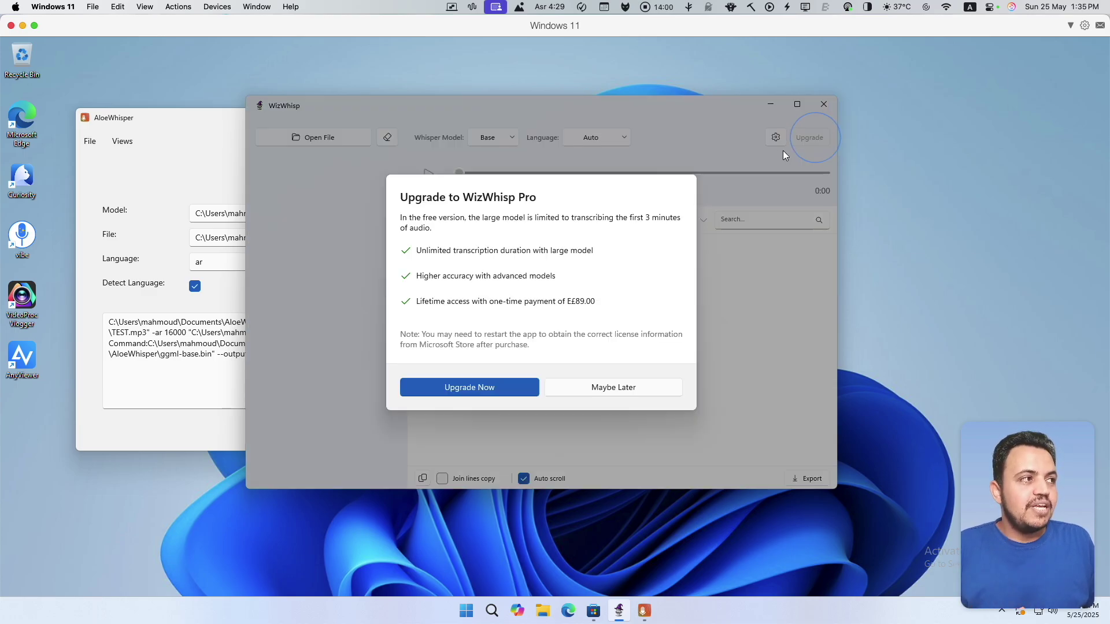